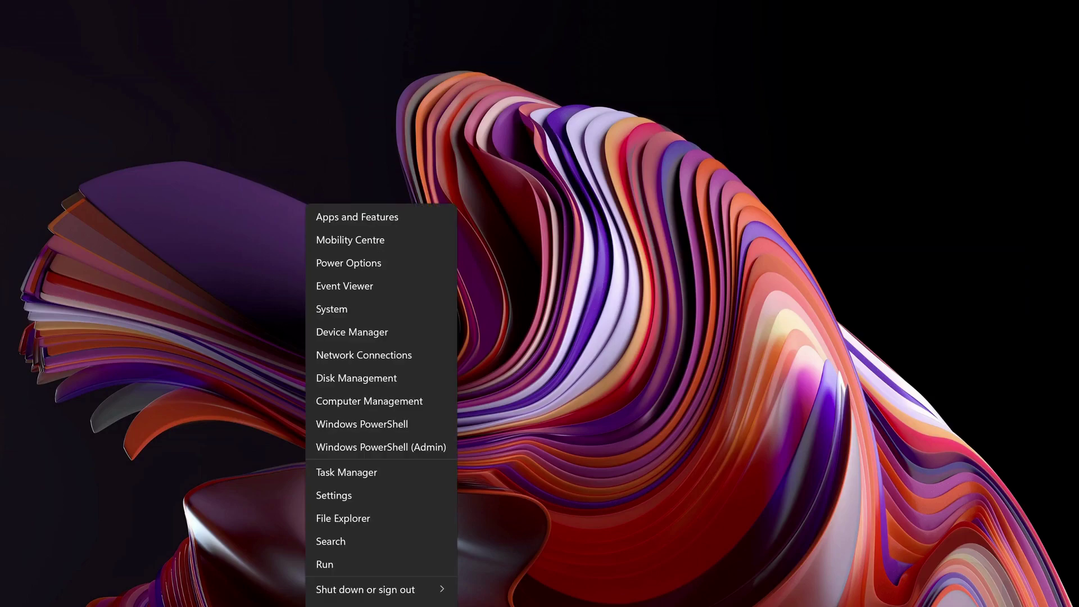
- Search automatically for a newer driver for the Intel(R) Iris(R) Plus Graphics adapter in Device Manager
left_click(374, 331)
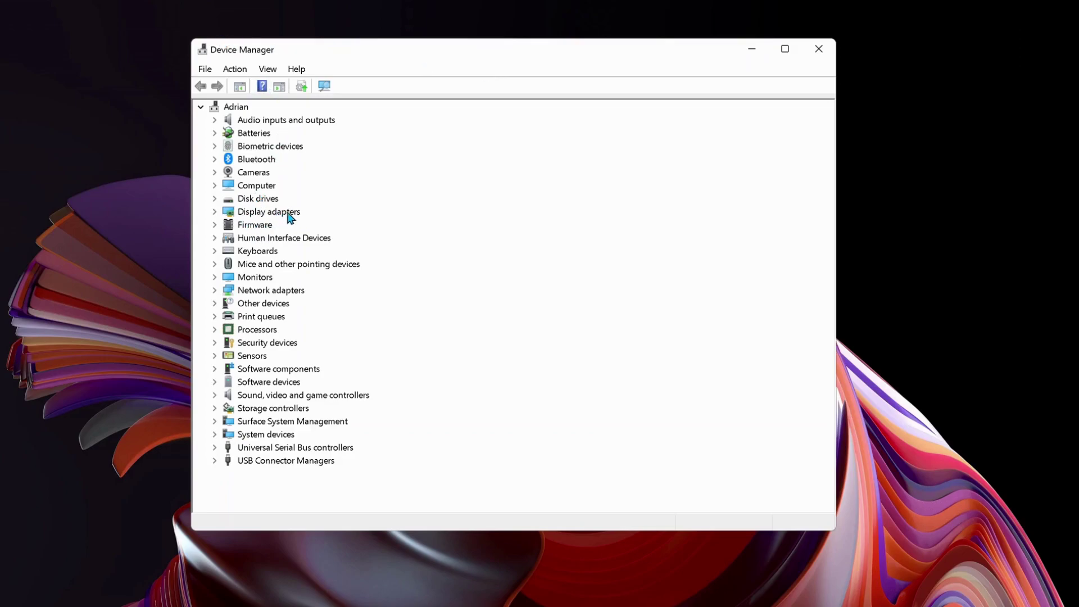
left_click(214, 211)
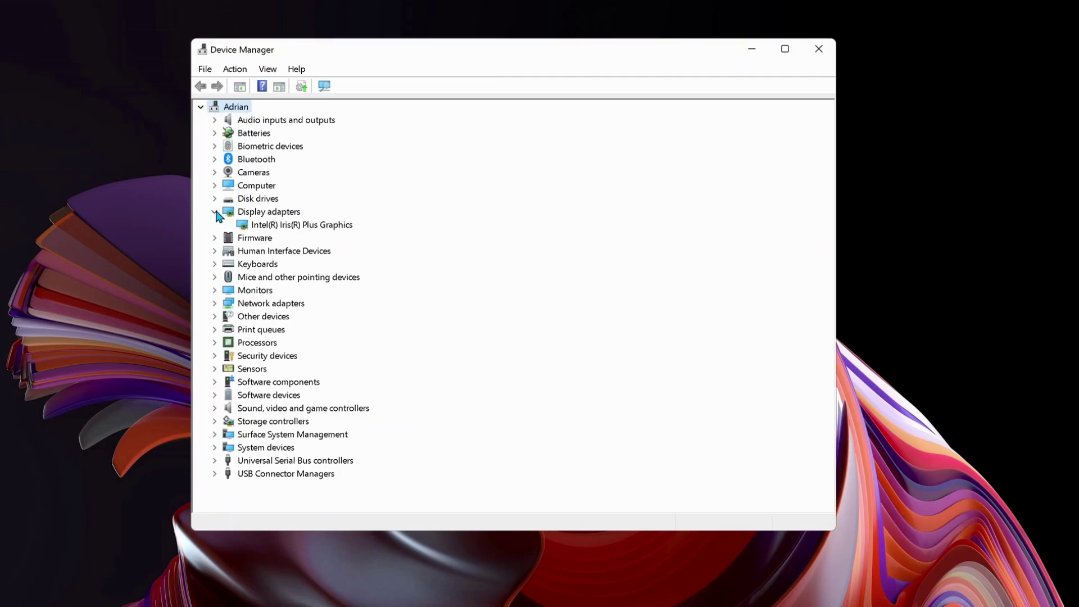
left_click(297, 226)
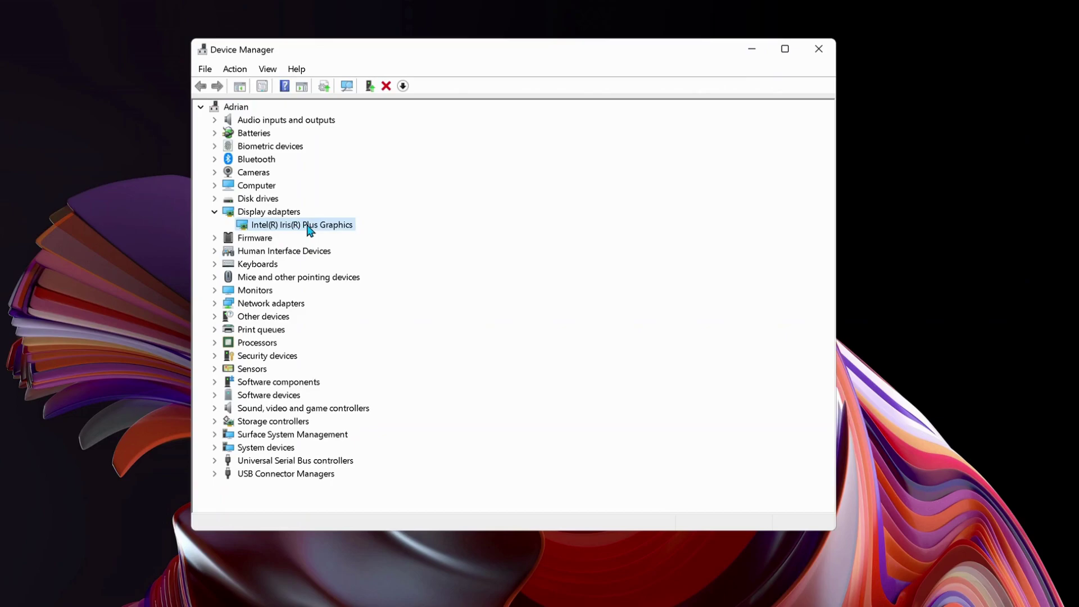
right_click(309, 230)
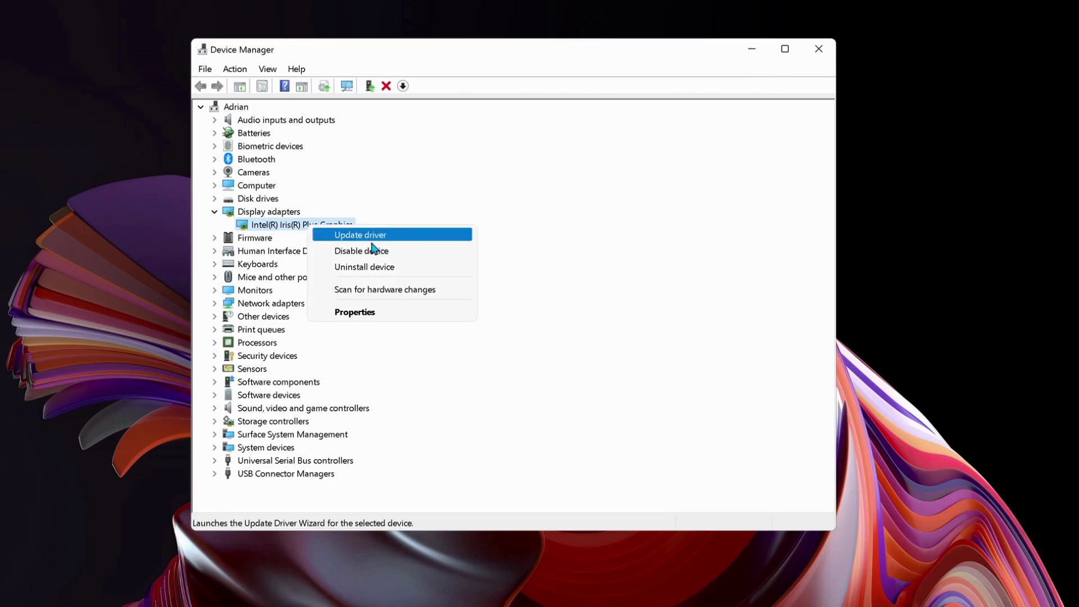
left_click(417, 236)
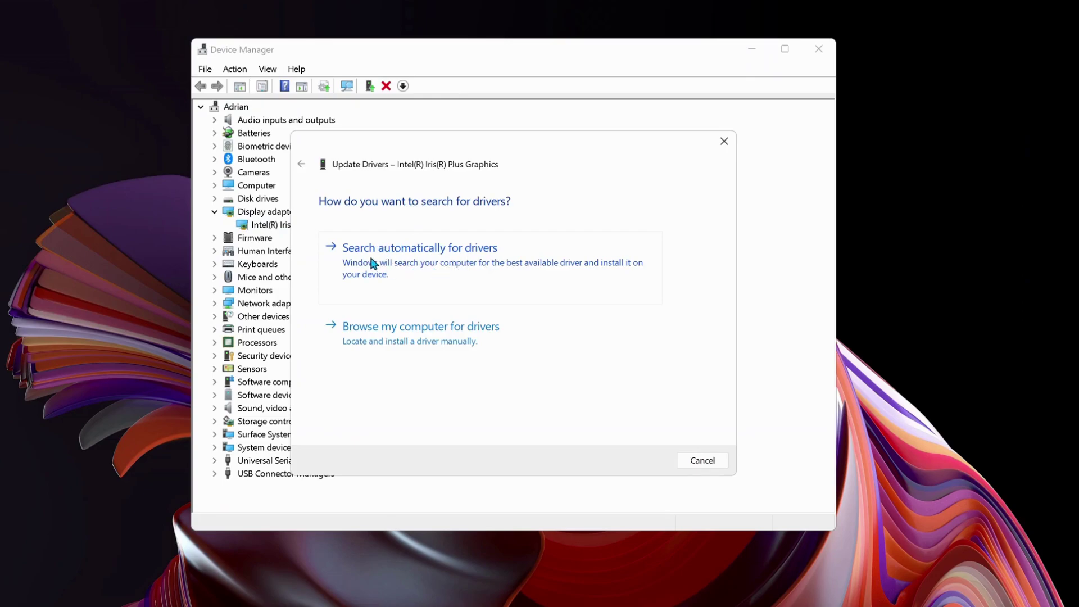
left_click(513, 263)
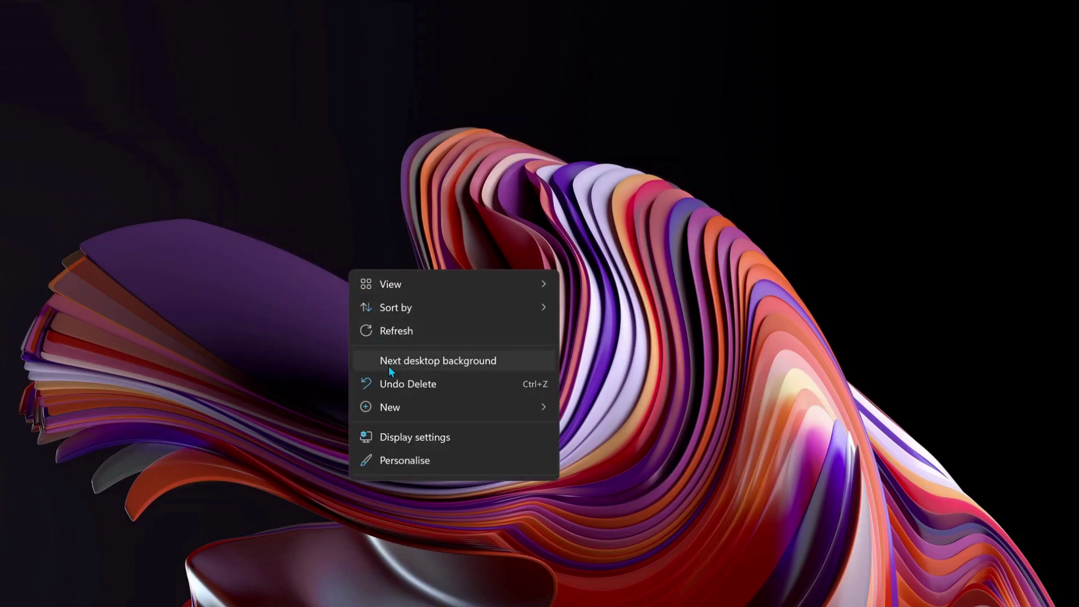
- Open Display 1's adapter properties from display settings to view its 128 MB dedicated video memory
left_click(446, 438)
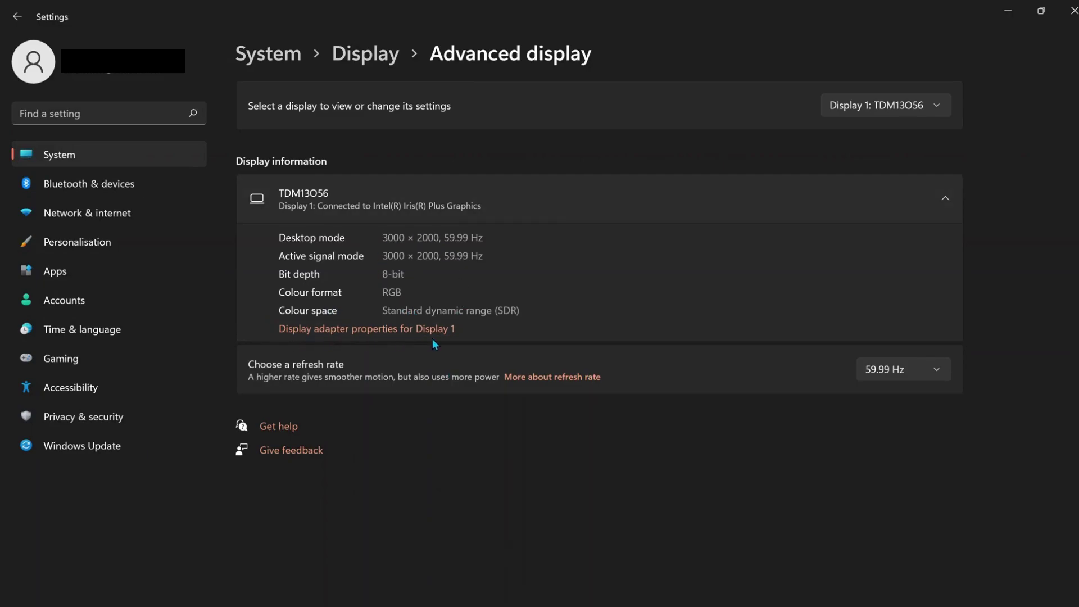
left_click(419, 331)
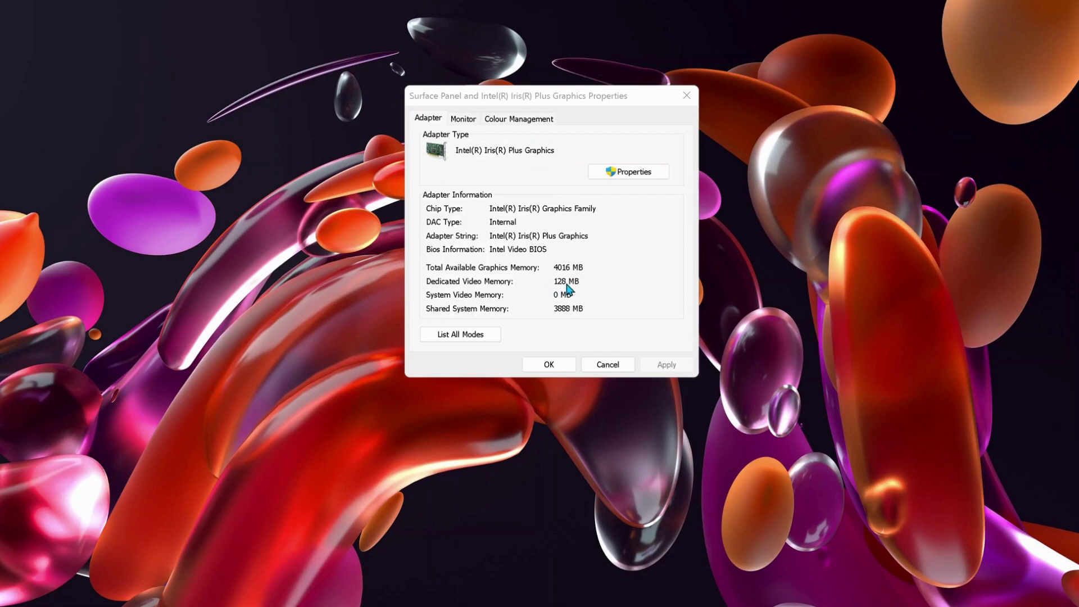
left_click(590, 288)
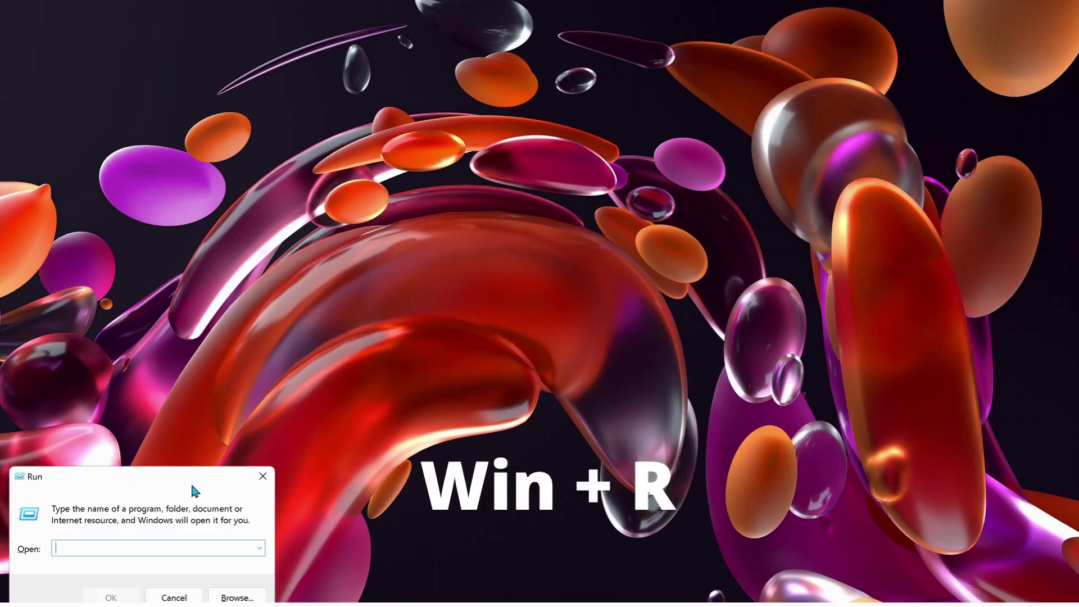
- Run regedit from the Run box to start Registry Editor
left_click_drag(192, 486, 588, 273)
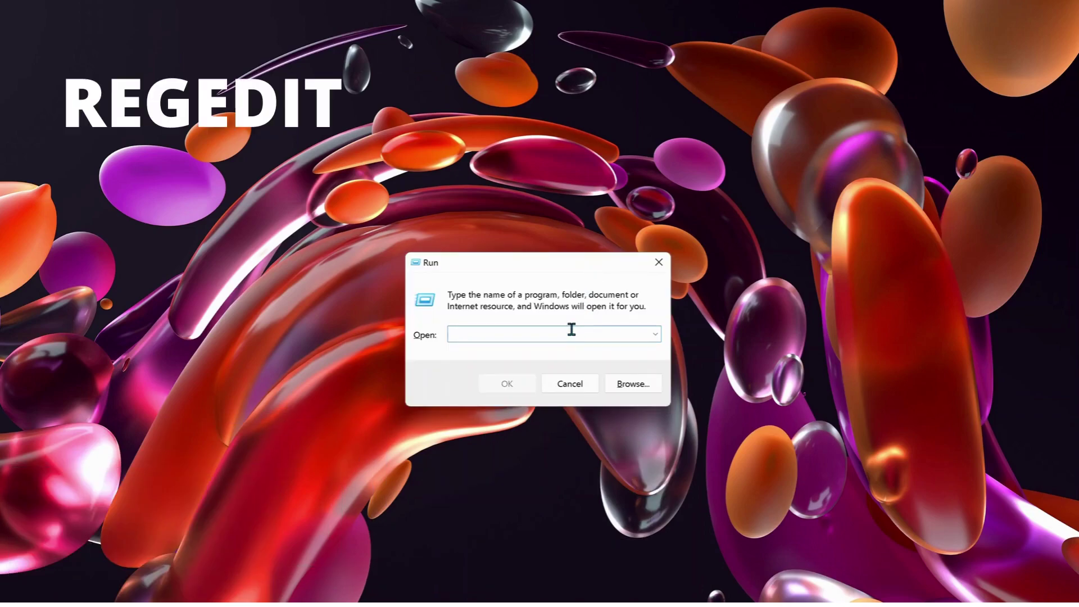
type("regedit")
key("Return")
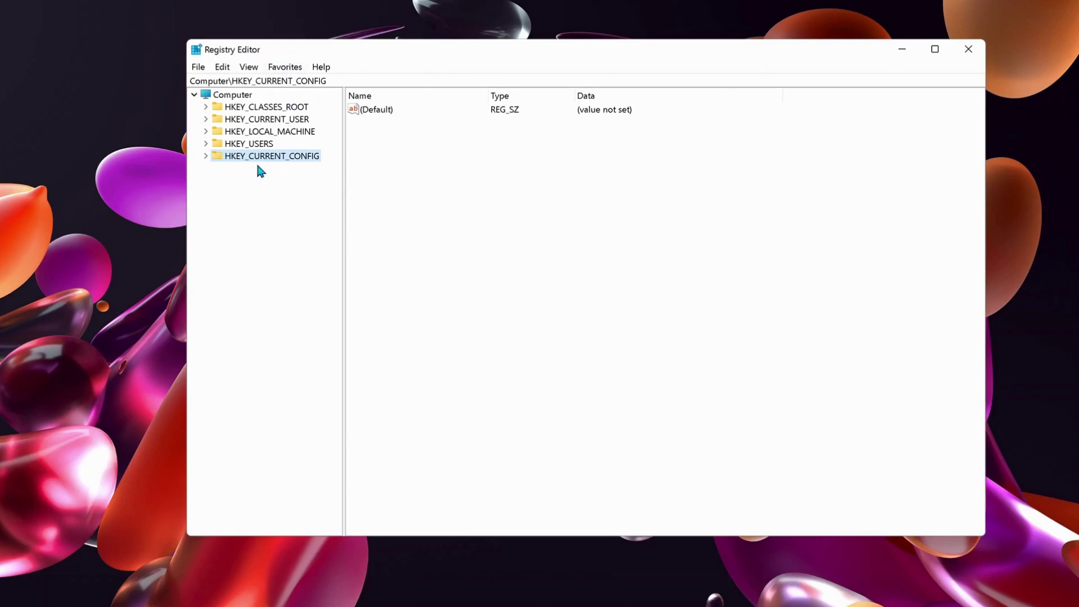
- Navigate to the HKEY_LOCAL_MACHINE\SOFTWARE\Intel key
left_click(305, 135)
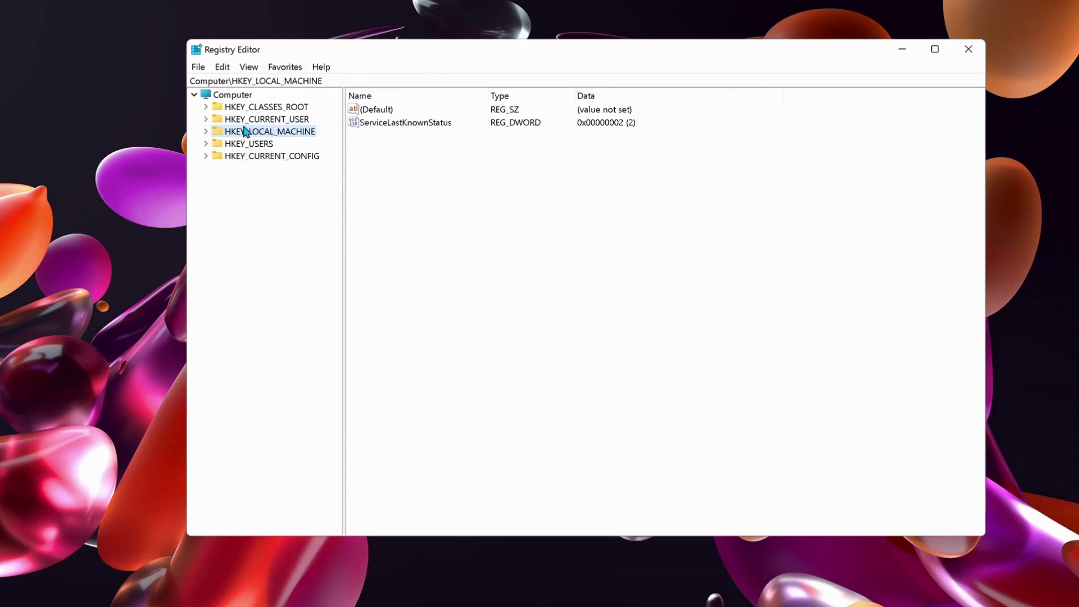
left_click(206, 132)
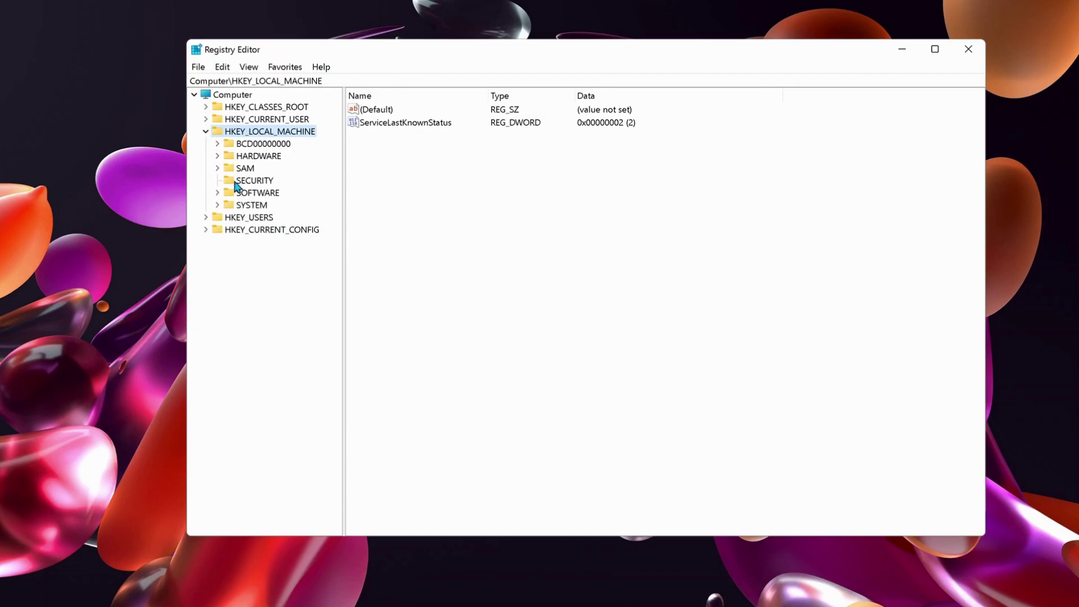
left_click(268, 193)
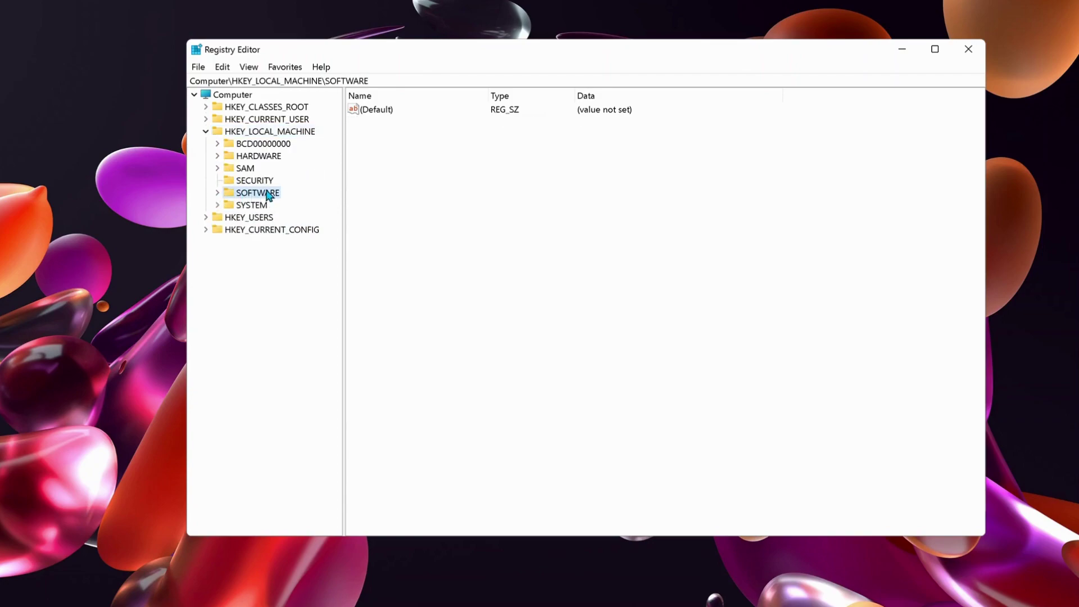
left_click(217, 193)
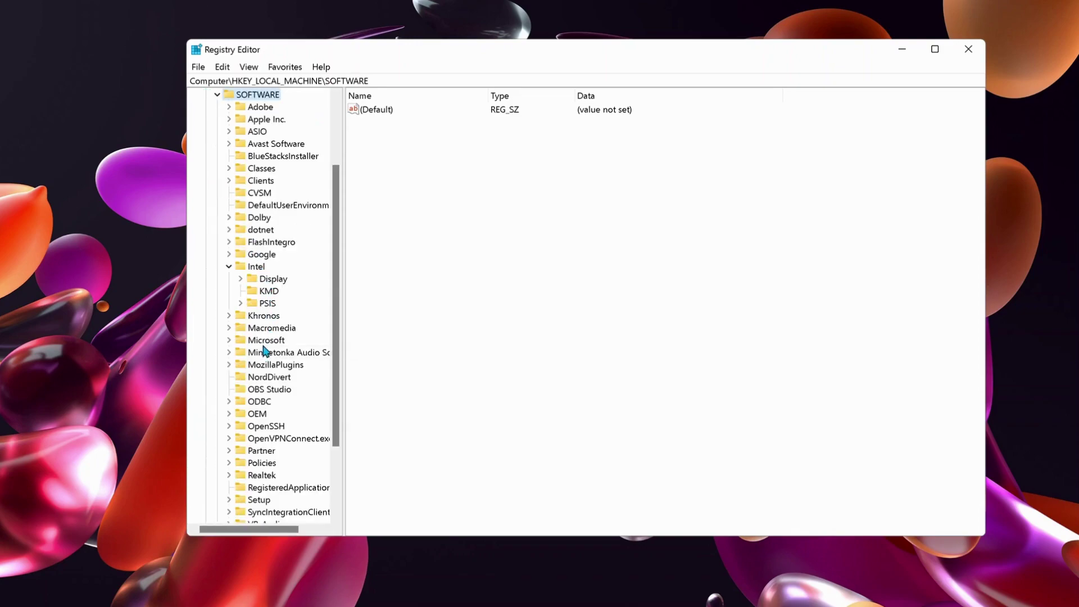
left_click(261, 268)
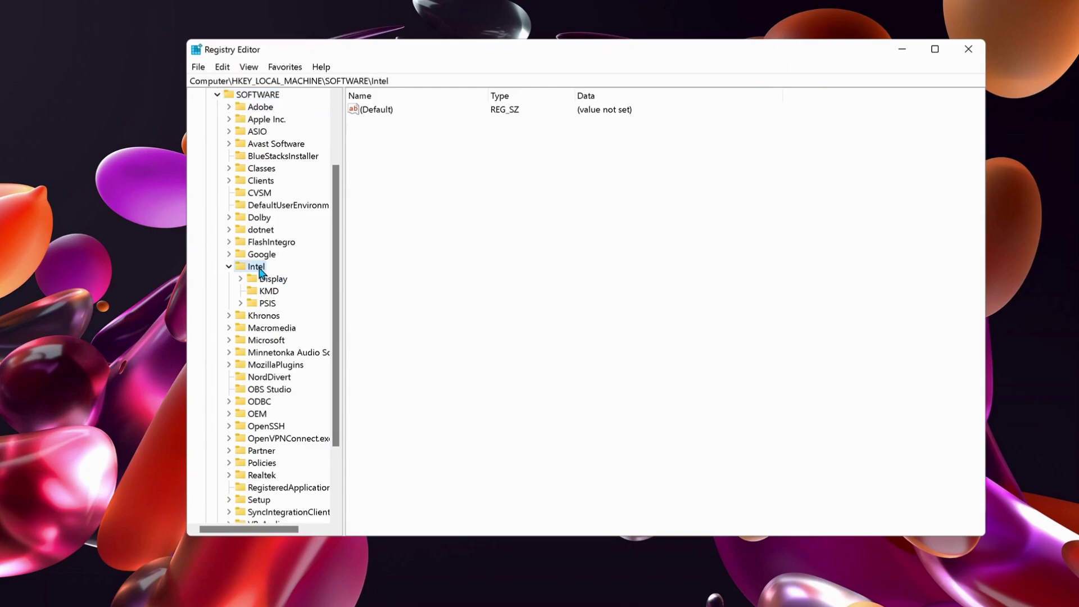
- Create a new key named GMM under Intel
right_click(260, 271)
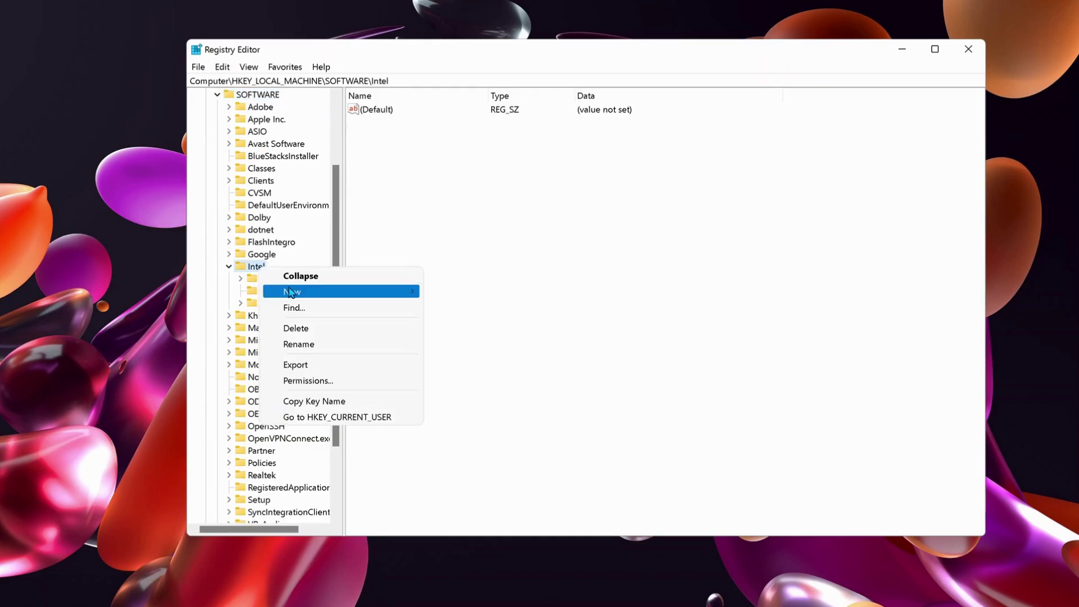
mouse_move(302, 296)
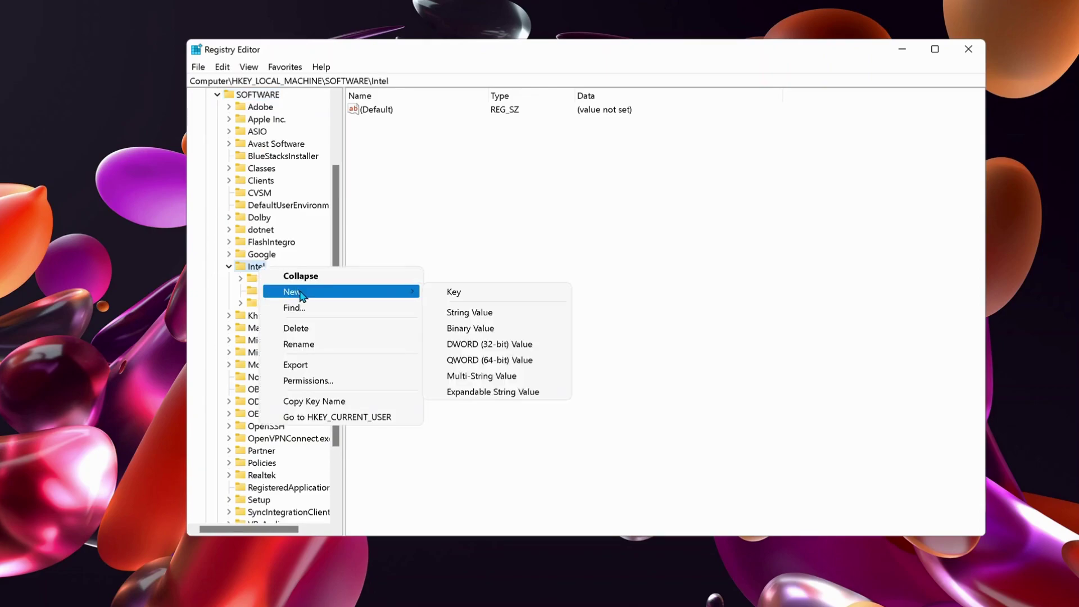
left_click(468, 293)
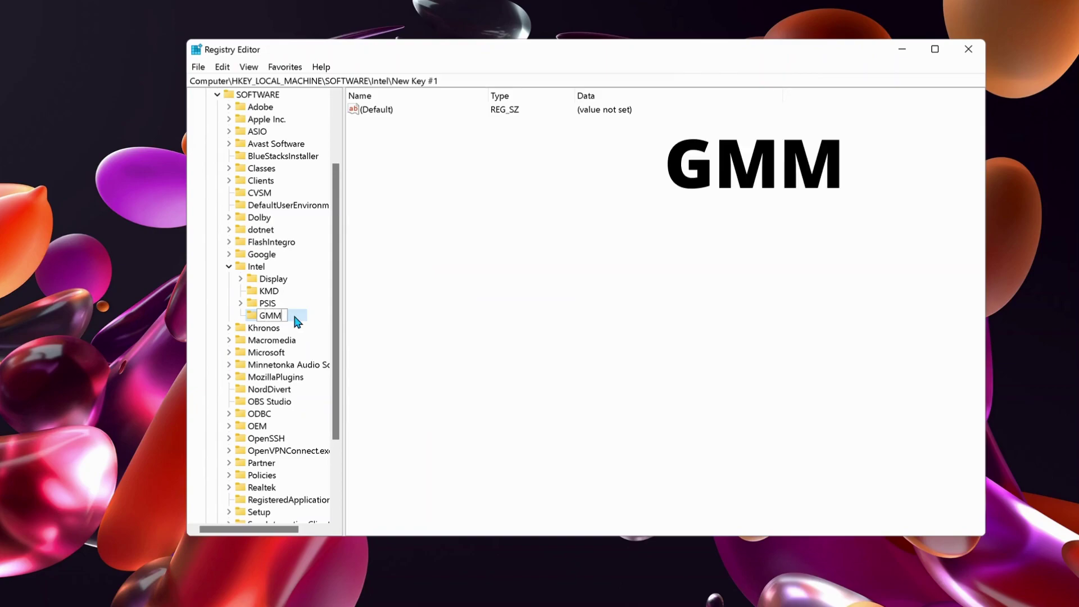
key("Return")
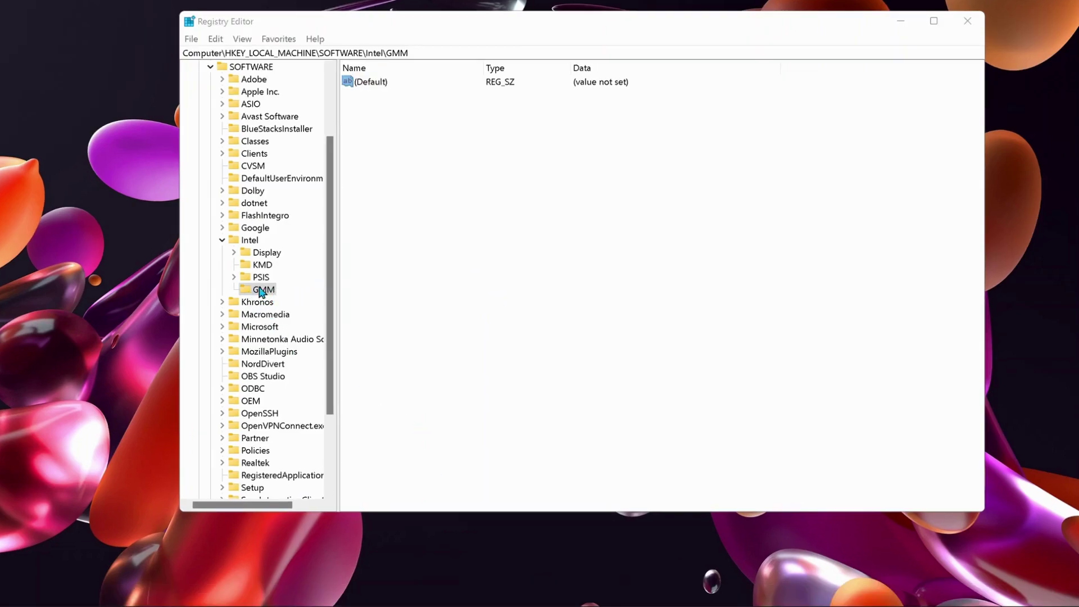
- Create a DWORD (32-bit) value in GMM and name it DedicatedSegmentSize
left_click(465, 213)
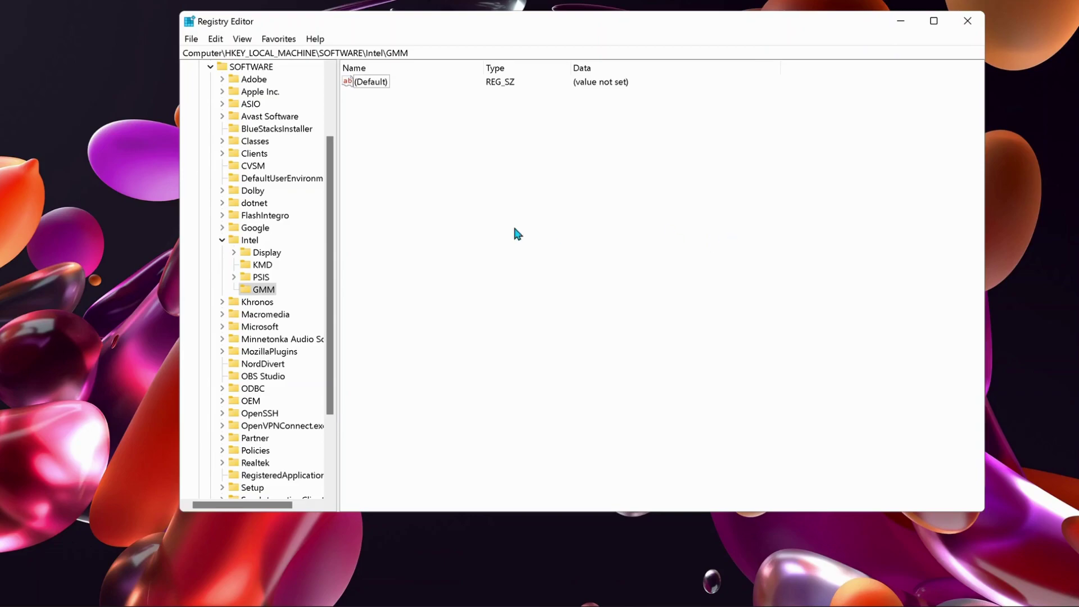
right_click(596, 196)
mouse_move(640, 203)
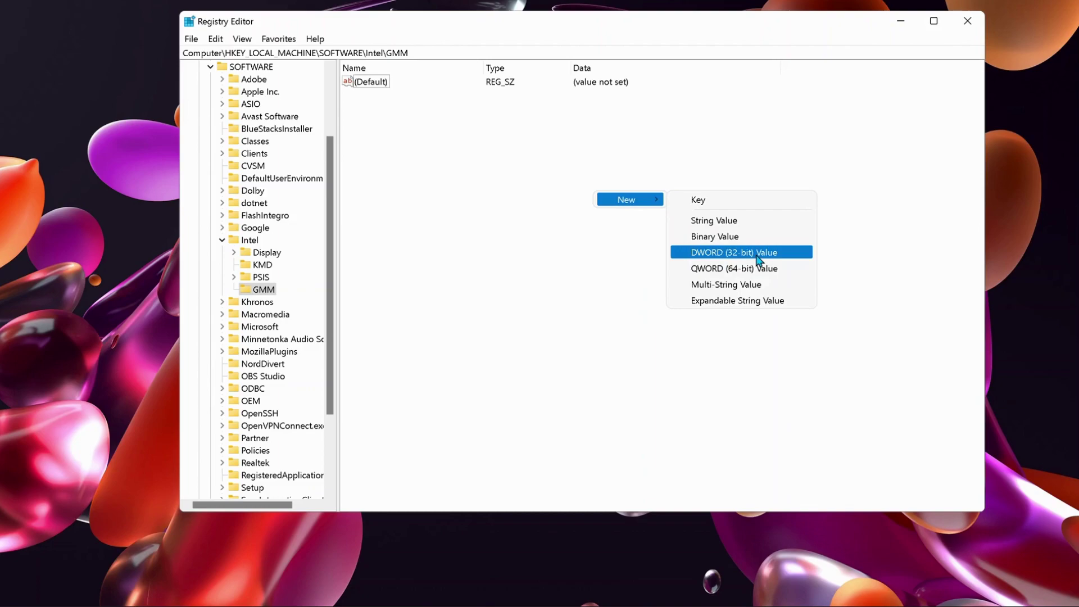
left_click(794, 258)
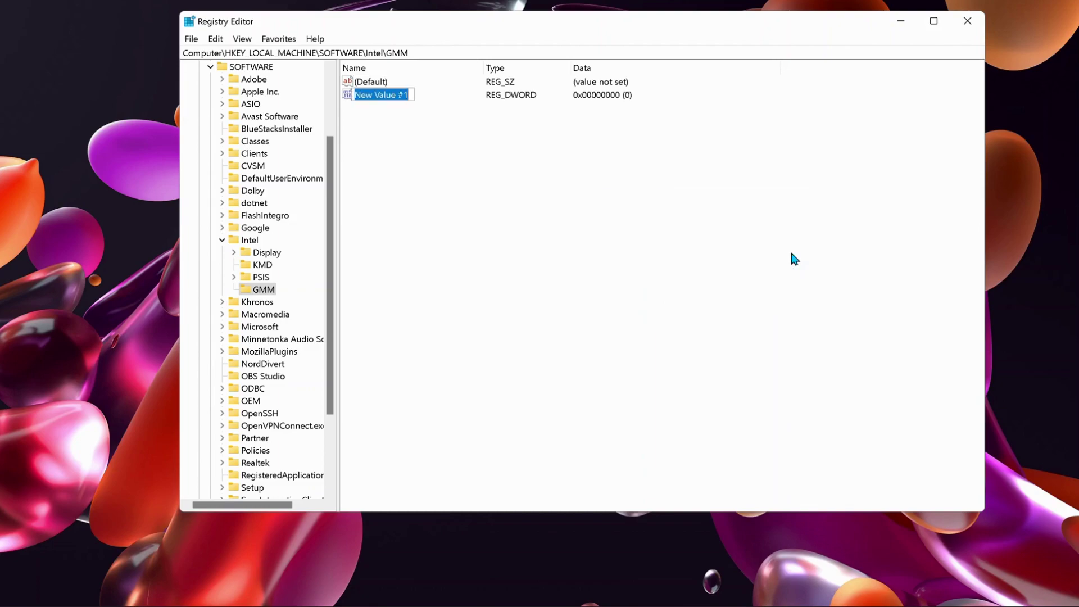
key("BackSpace")
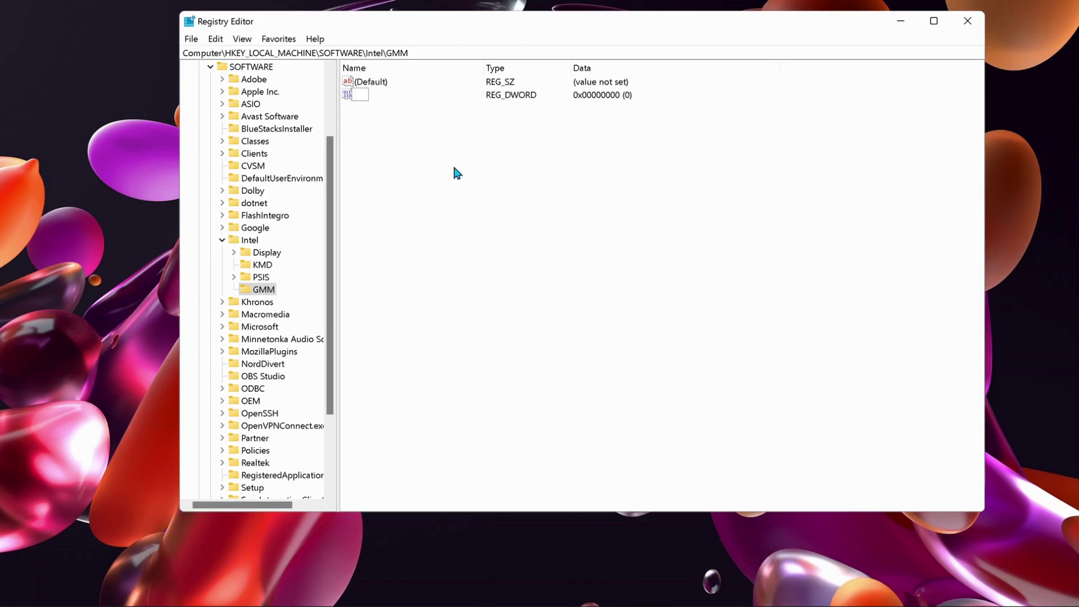
type("DedicatedSegmentSize")
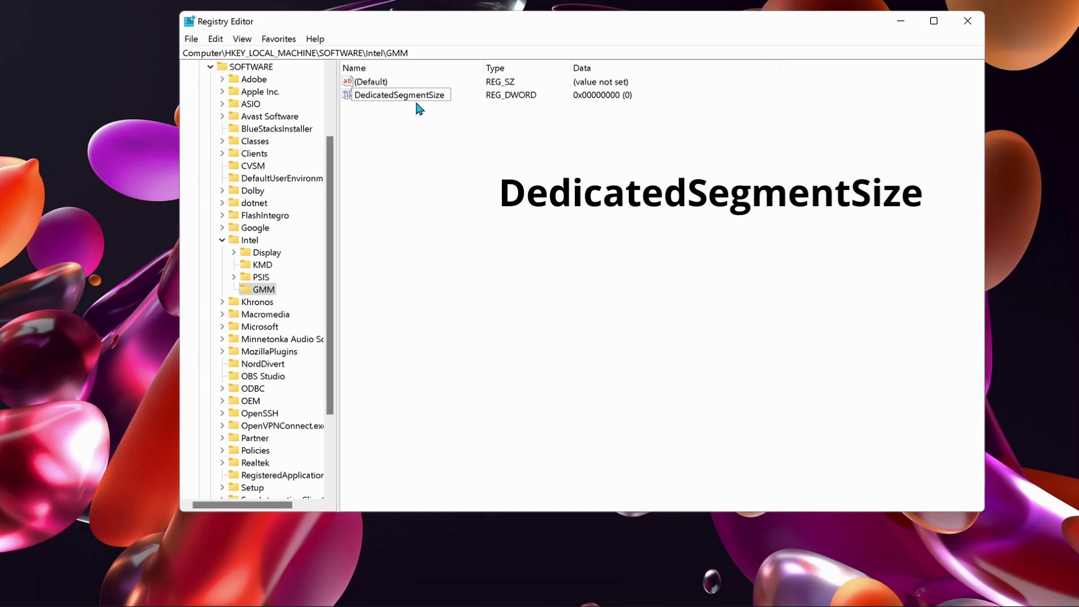
key("Return")
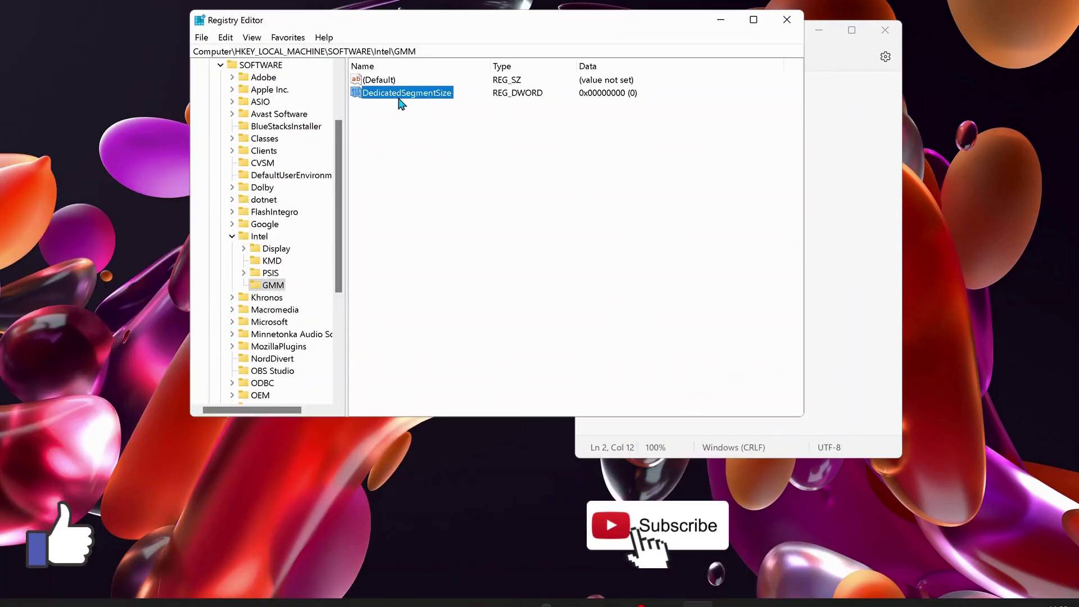
- Set DedicatedSegmentSize's hexadecimal data to 2048, copied from the Notepad 8GB RAM entry
double_click(425, 94)
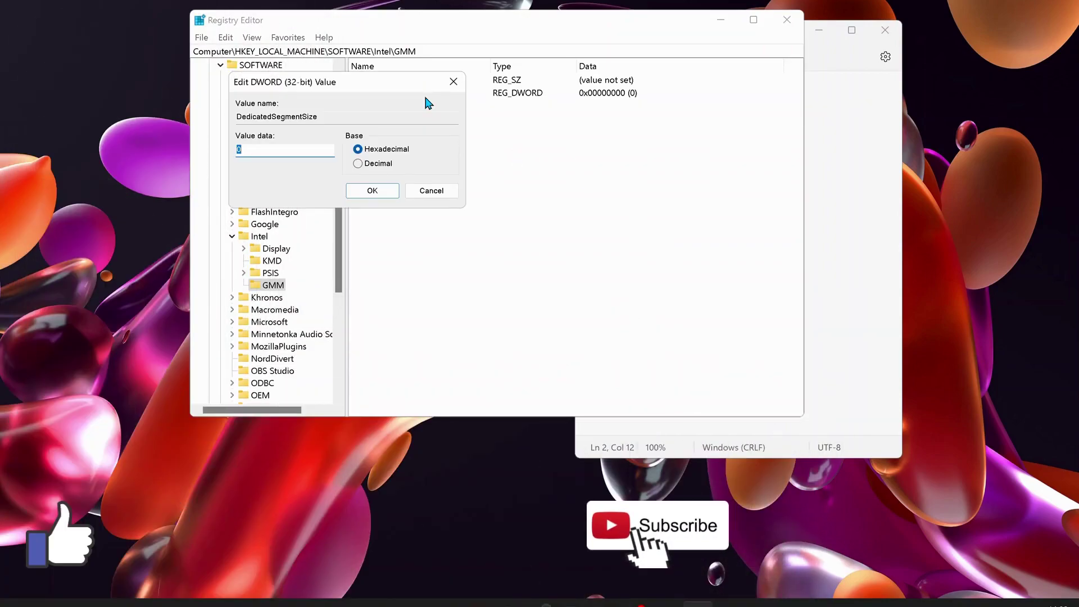
left_click_drag(599, 161, 621, 172)
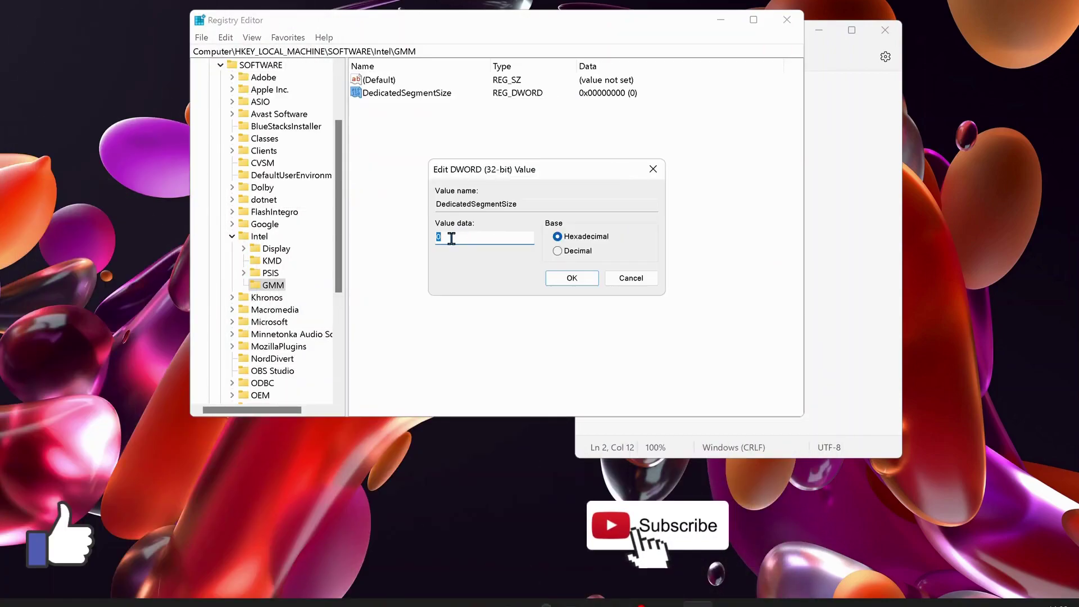
left_click(480, 239)
left_click(836, 132)
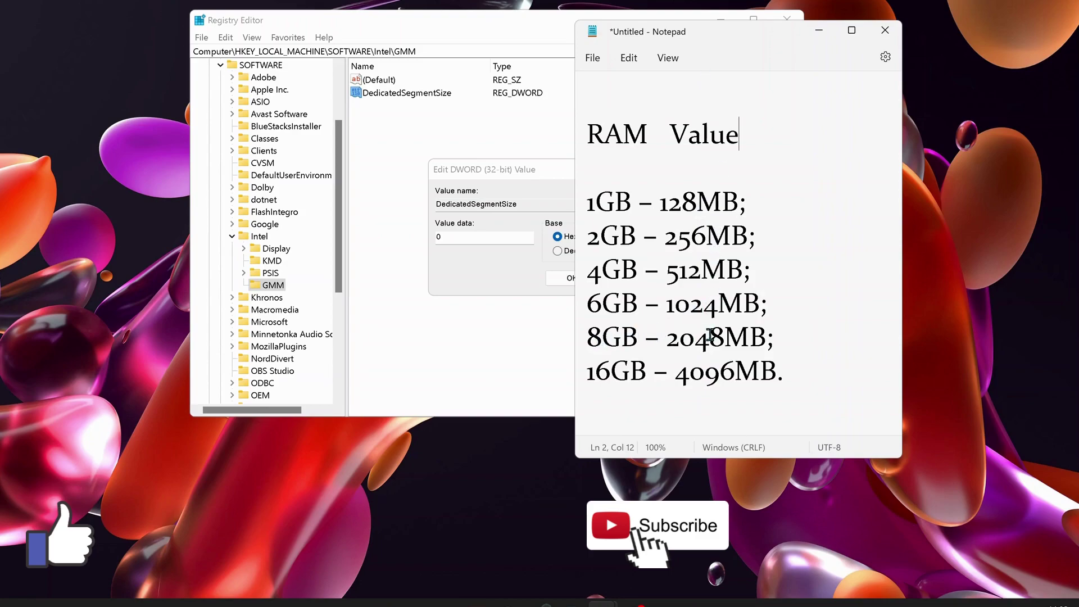
left_click_drag(673, 340, 725, 344)
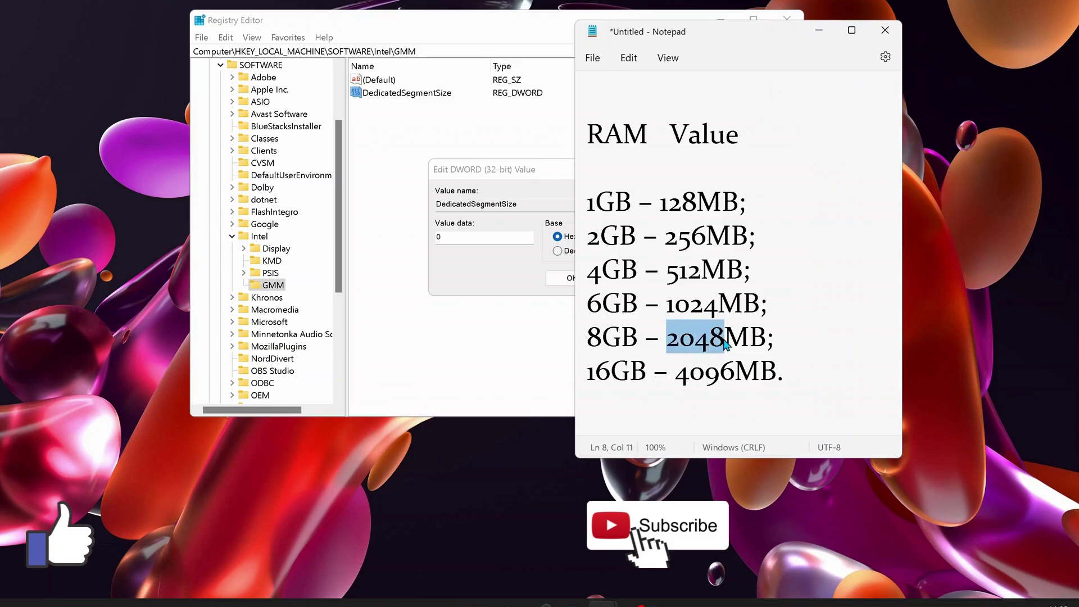
left_click(503, 239)
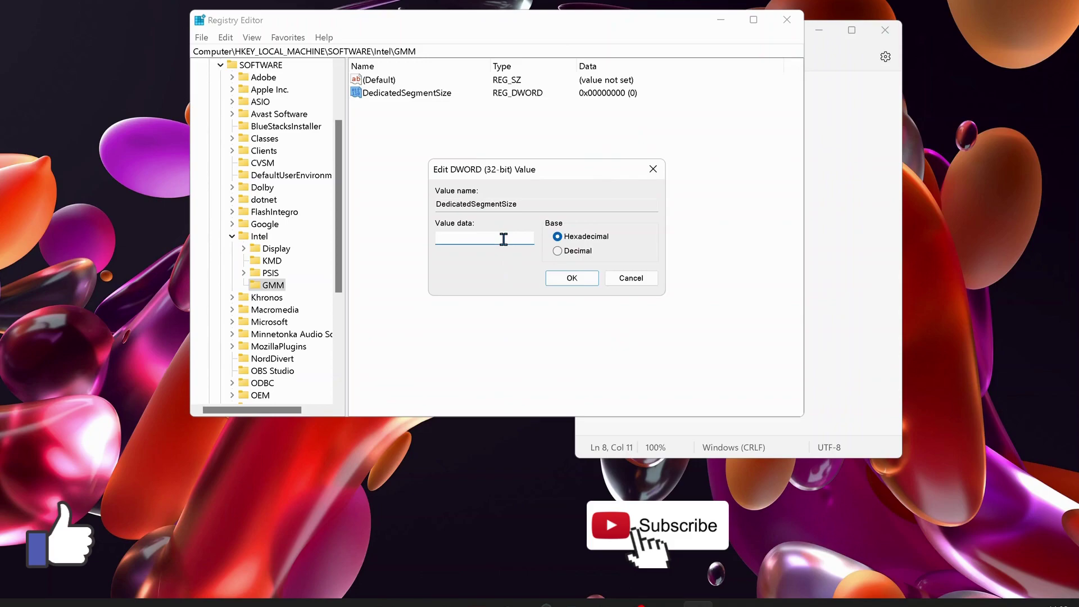
type("2048")
left_click(573, 280)
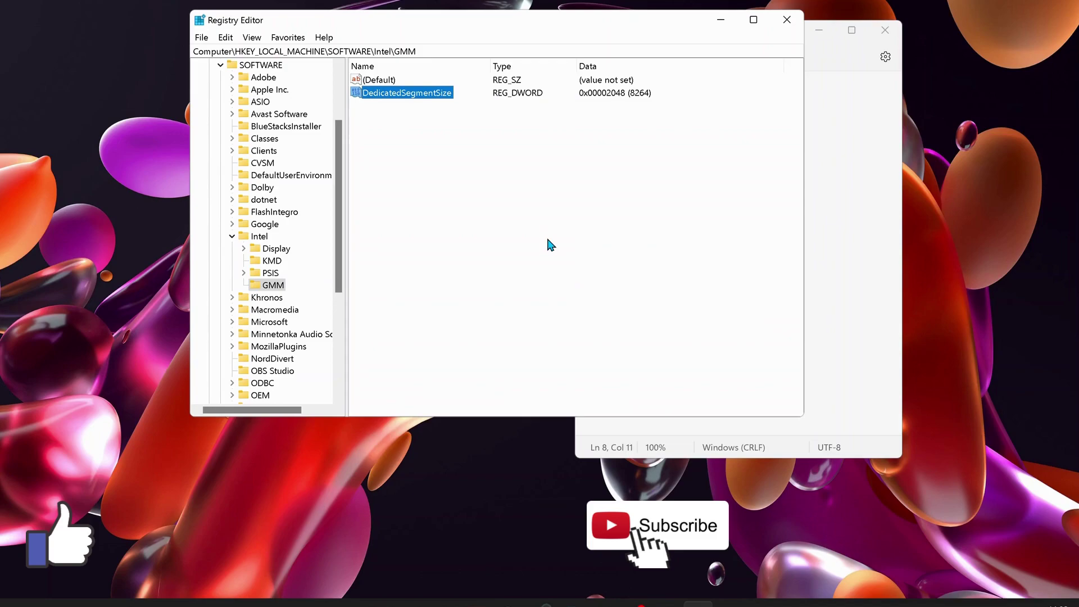
key("Up")
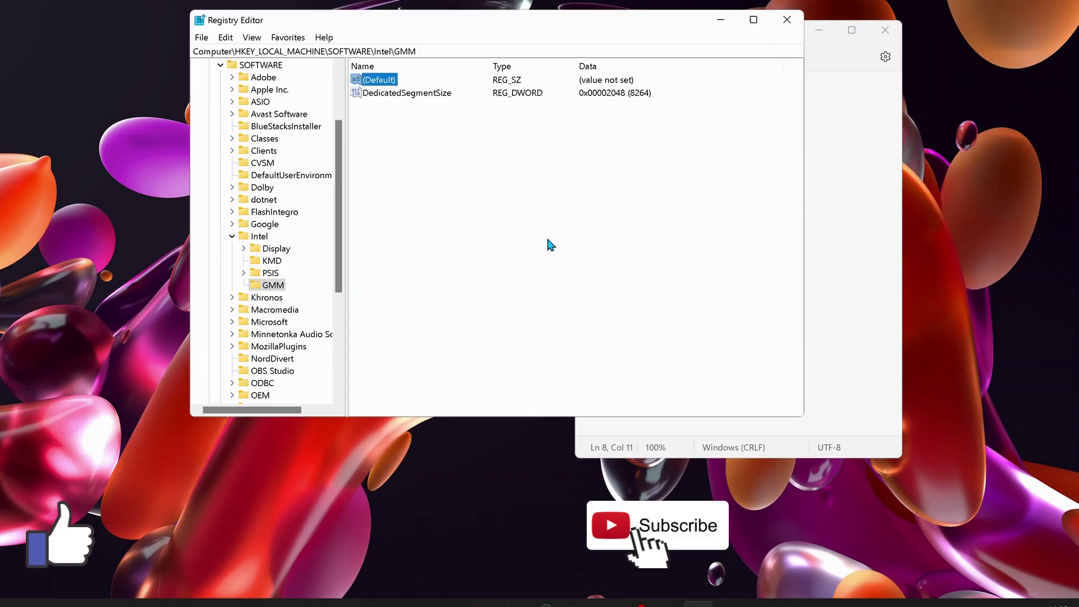